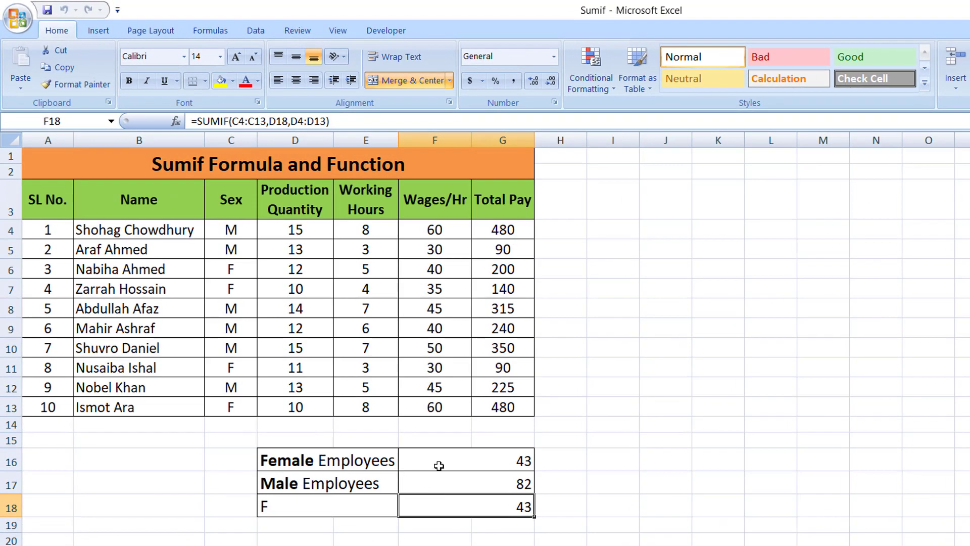
Change D13's production quantity to 15, then check the female and male SUMIF formulas.
click(463, 462)
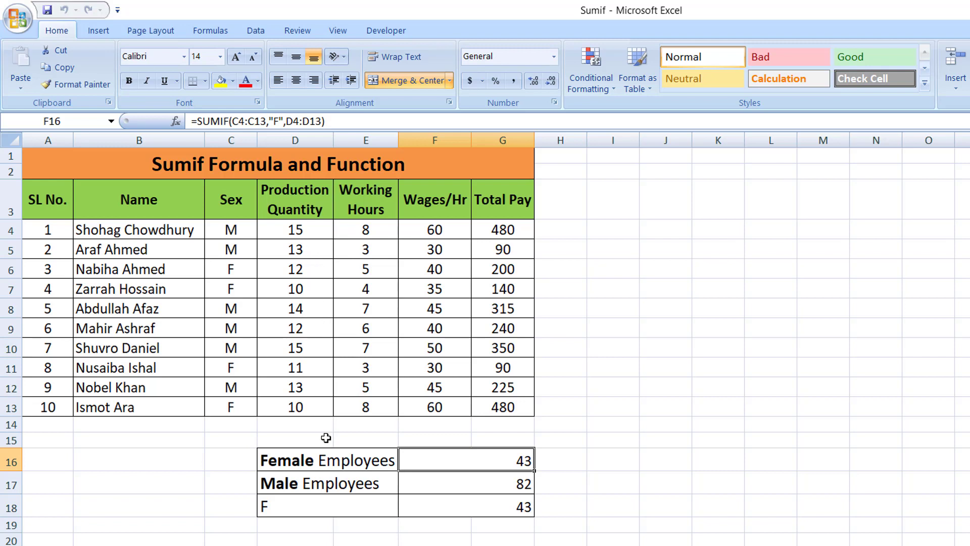
click(316, 408)
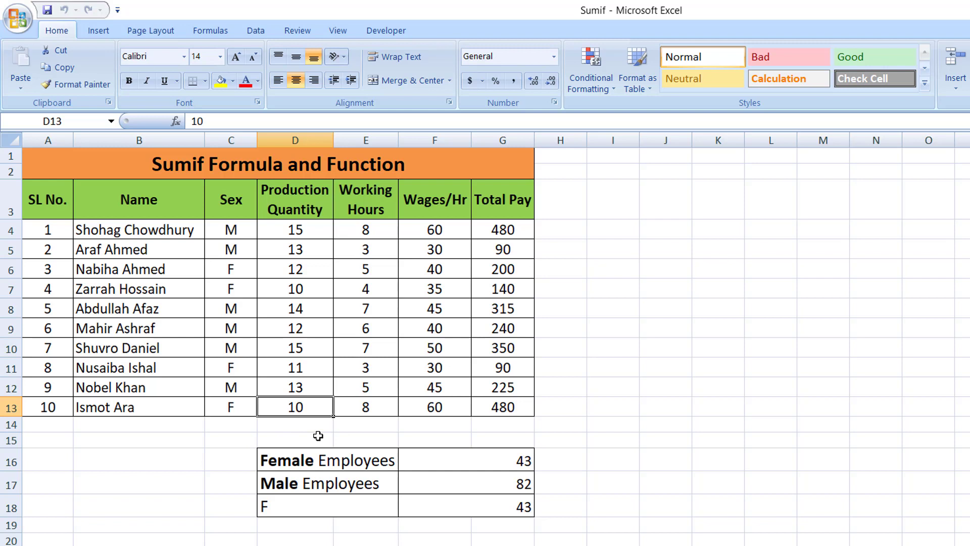
text(15)
key(Return)
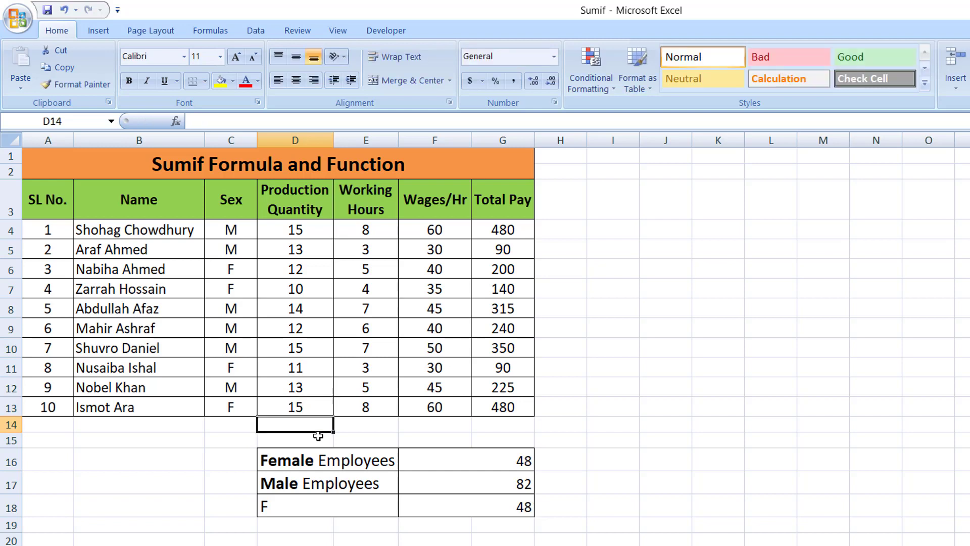
click(437, 465)
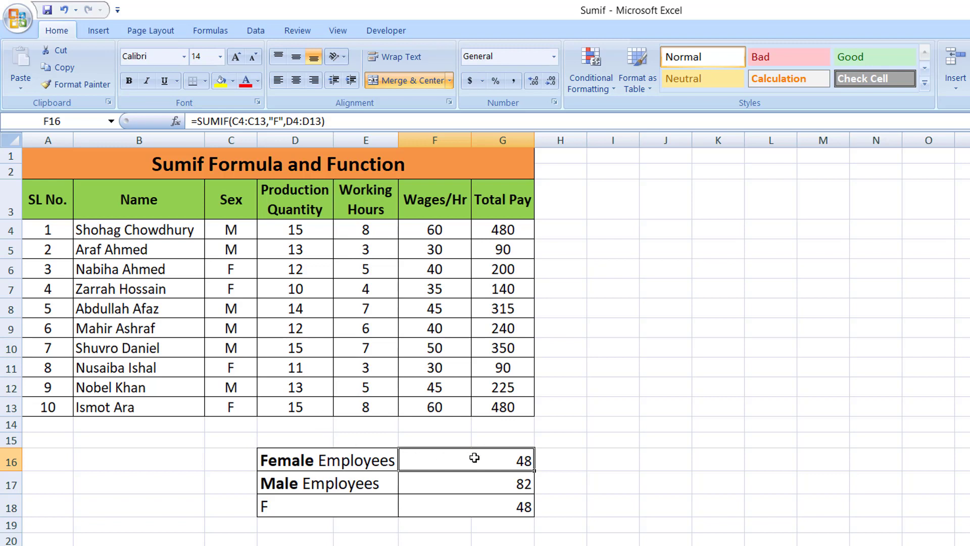
click(432, 484)
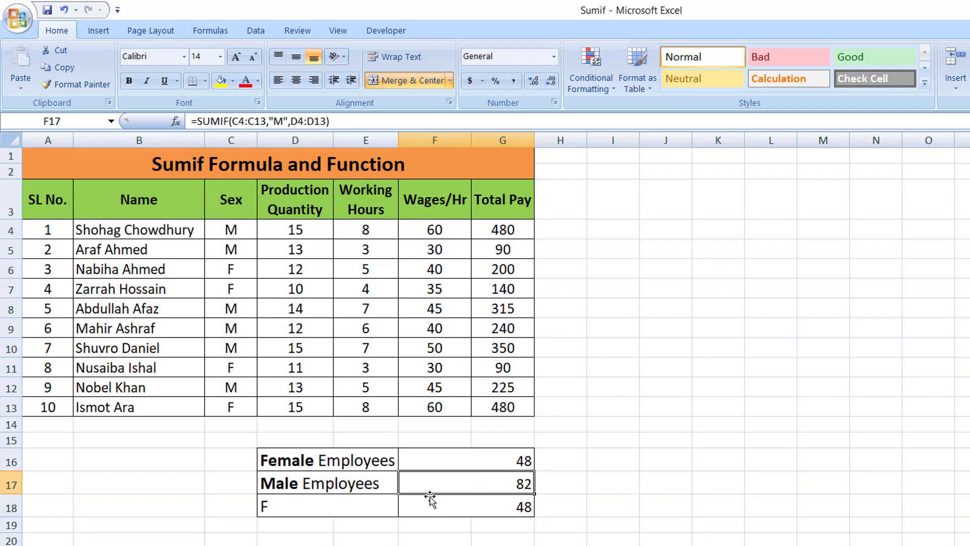
Switch D18's dropdown to M, then back to F.
click(361, 508)
click(403, 509)
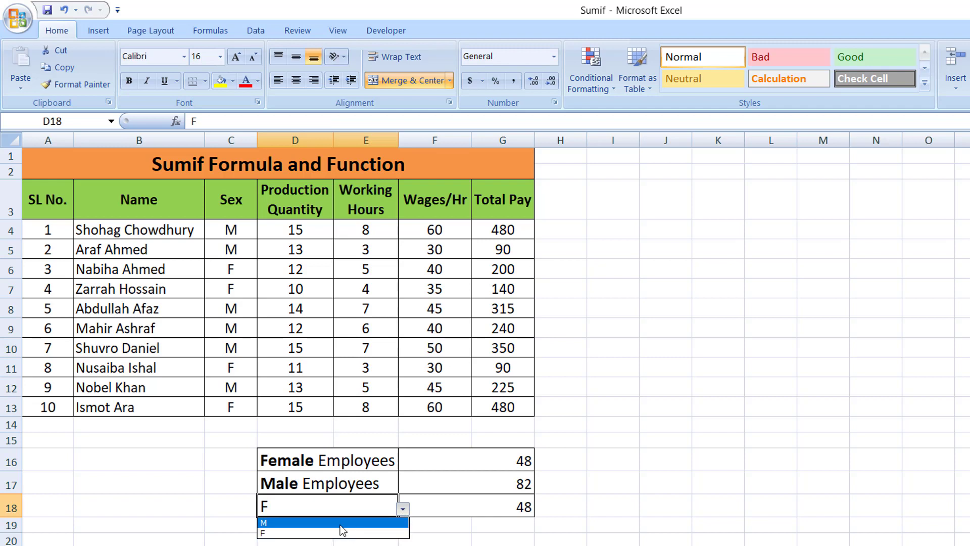
click(342, 526)
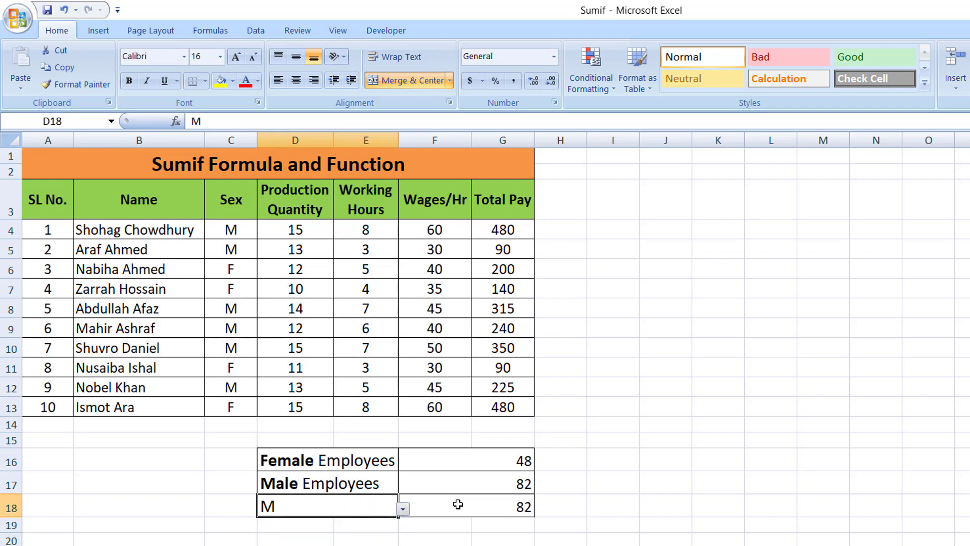
click(403, 509)
click(316, 525)
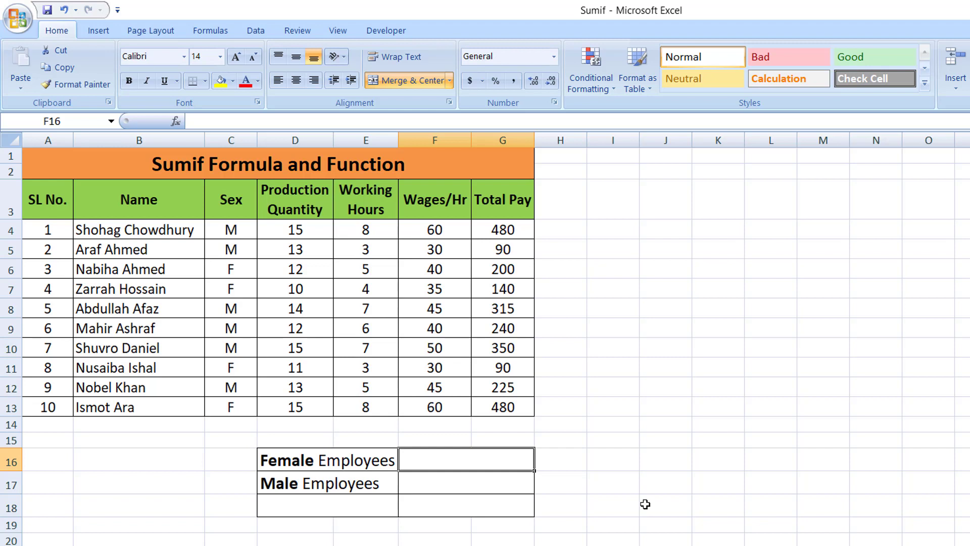
Start the Female Employees total formula with =SUMIF(.
text(=)
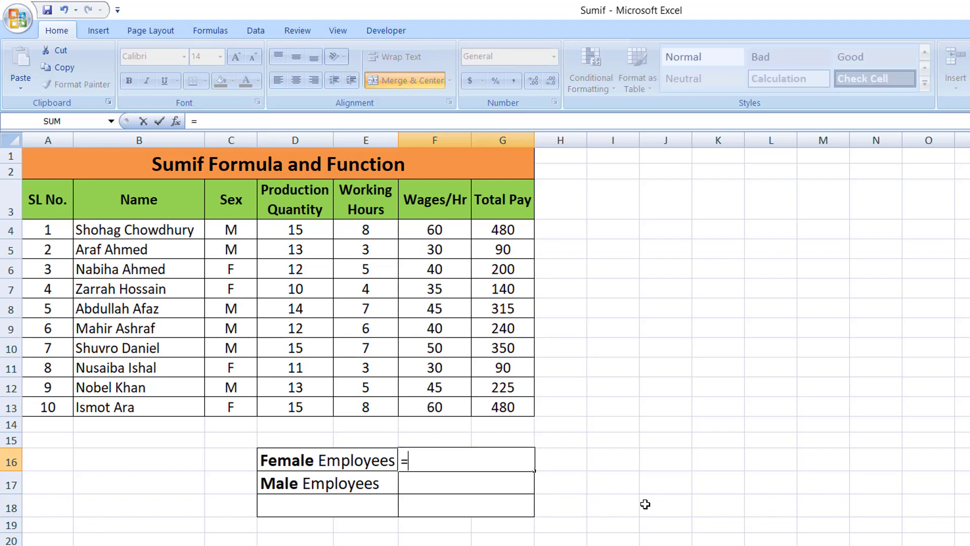
text(SUM)
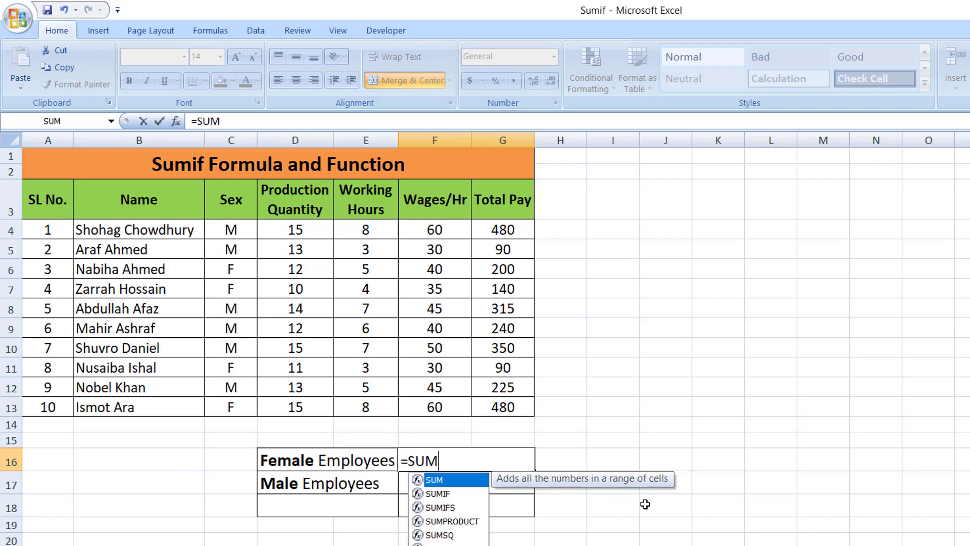
text(IF)
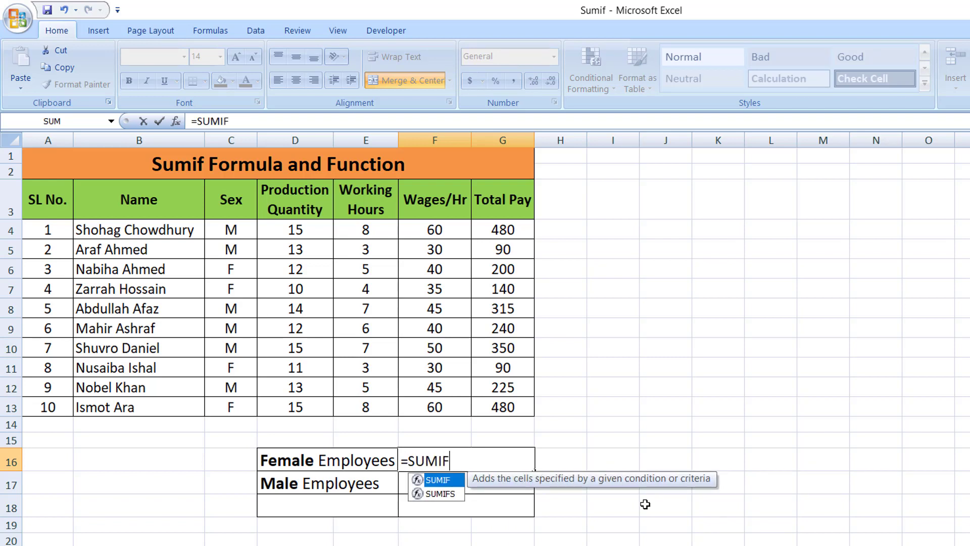
text(()
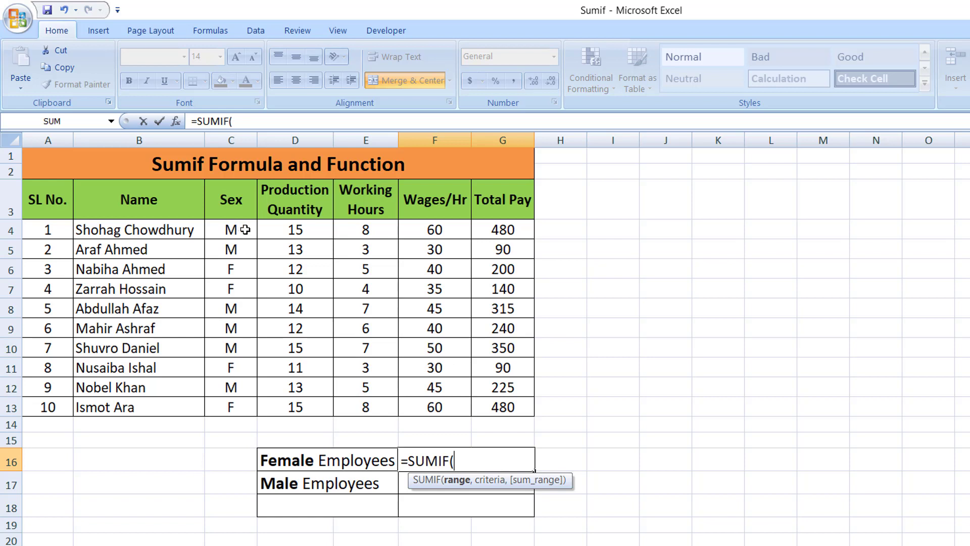
Set the SUMIF range to C4:C13 and the criterion to "F".
drag(245, 230, 234, 407)
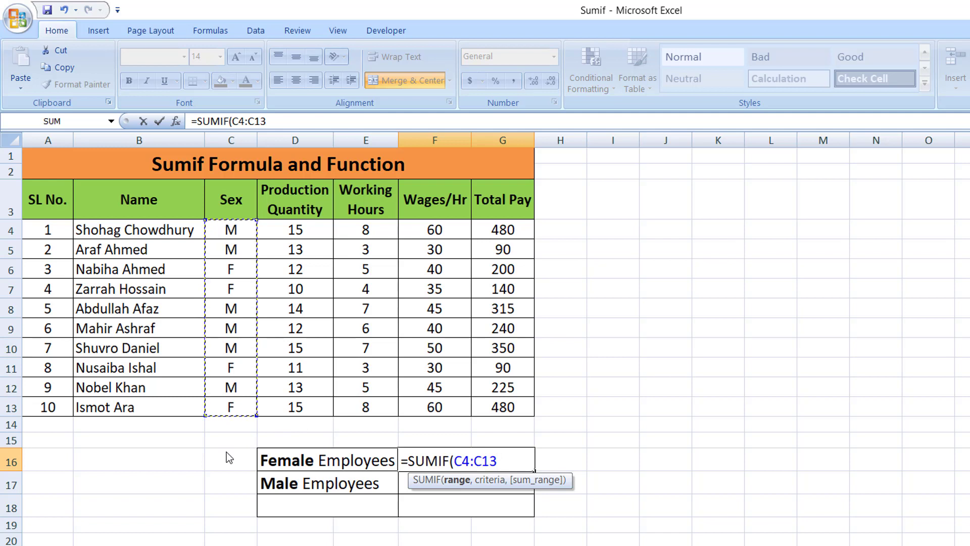
text(,)
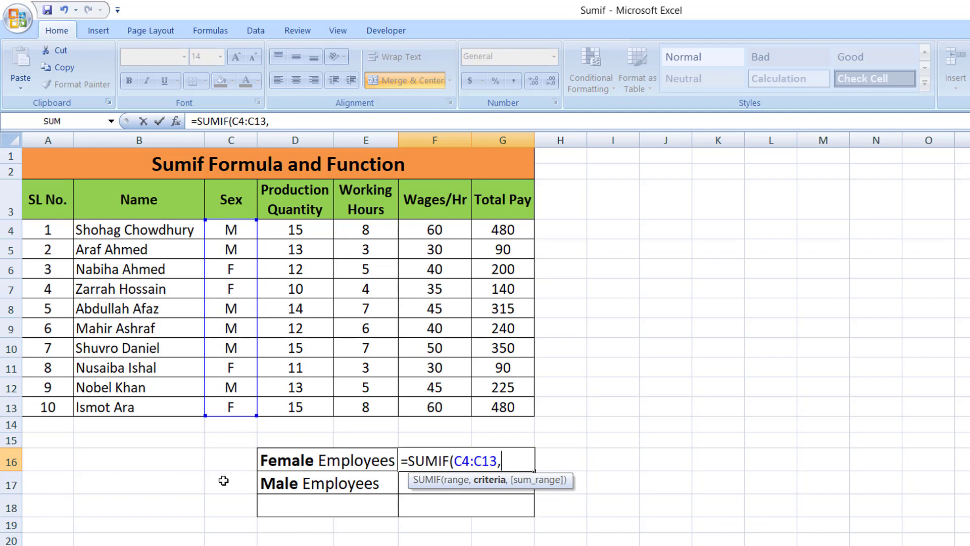
text(")
text(F)
text(")
Add D4:D13 as the sum range and close the formula, giving 48.
text(,)
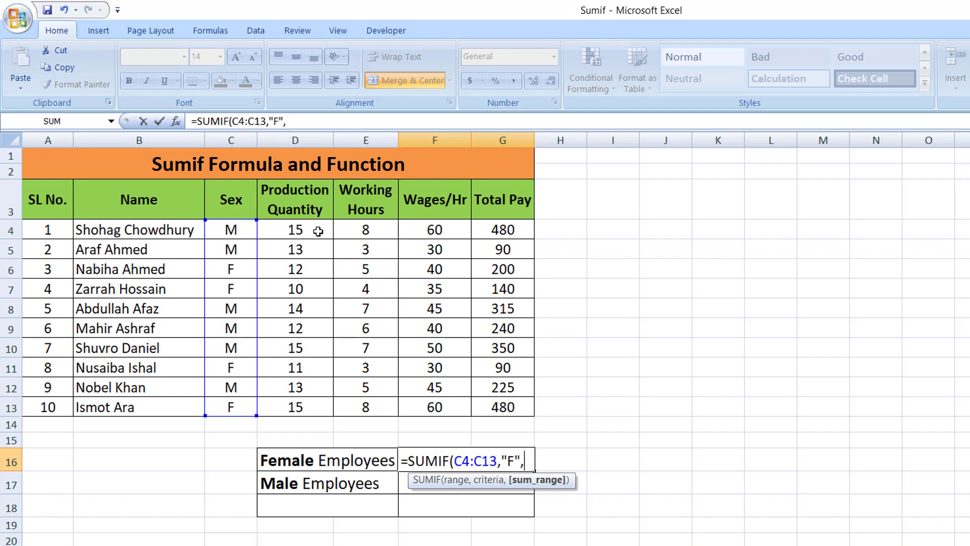
drag(315, 231, 323, 400)
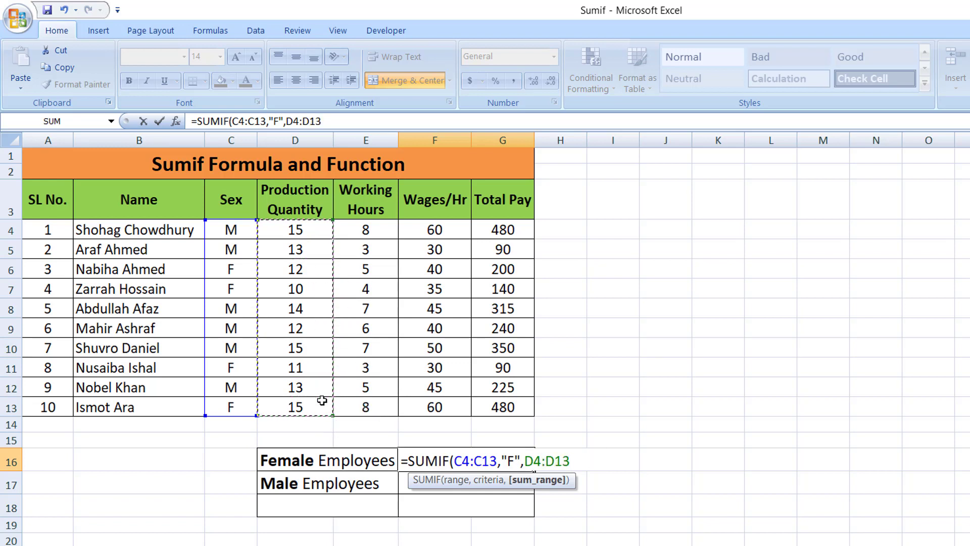
text())
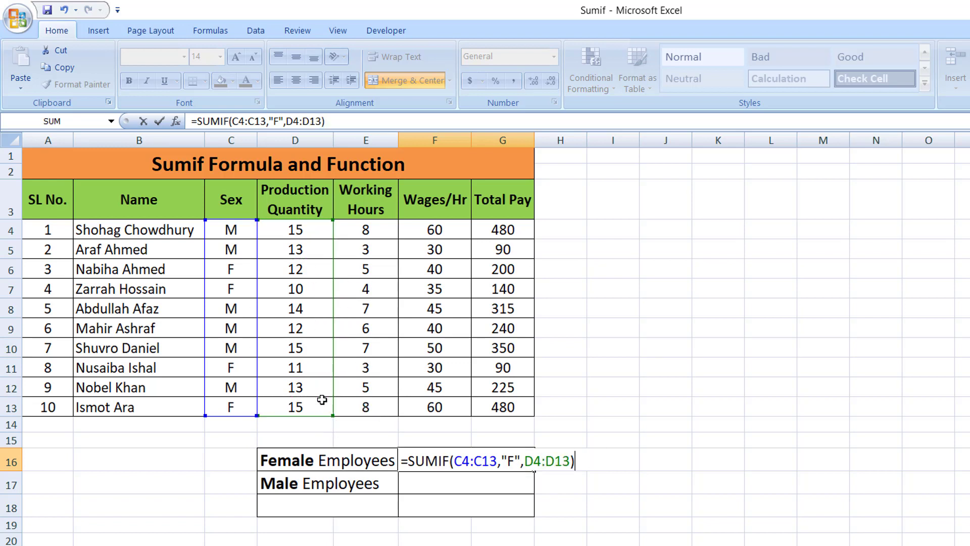
key(Return)
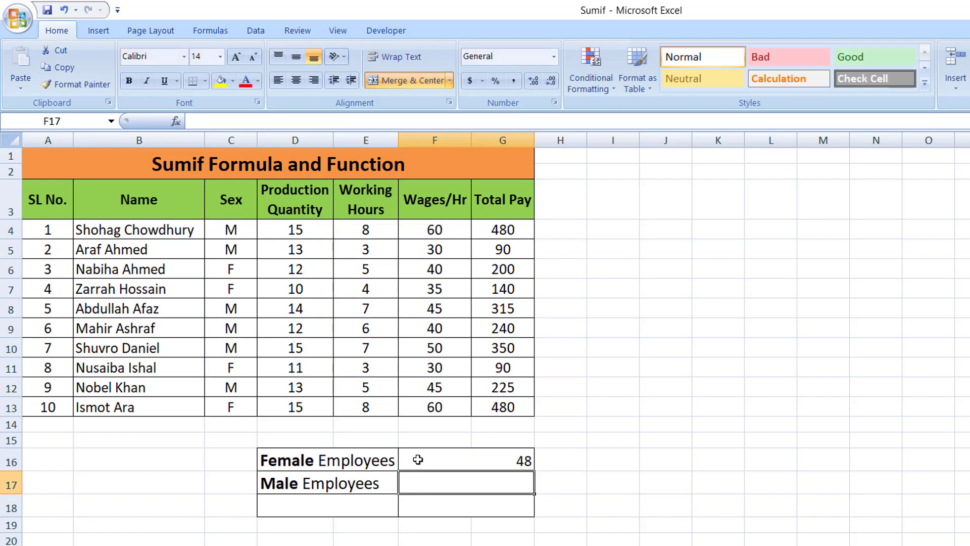
click(440, 457)
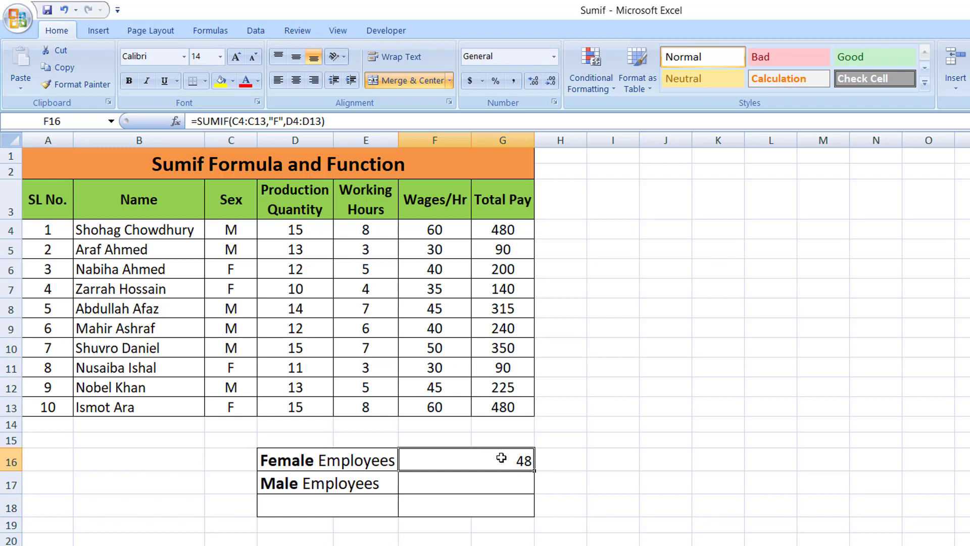
click(435, 486)
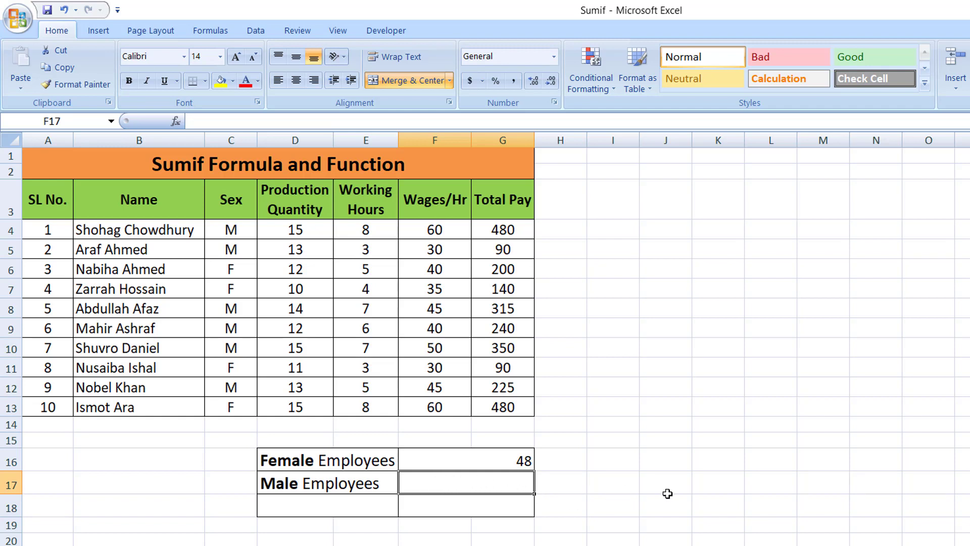
Enter =SUMIF(C4:C13,"M",D4:D13) as the Male Employees total, returning 82.
text(=)
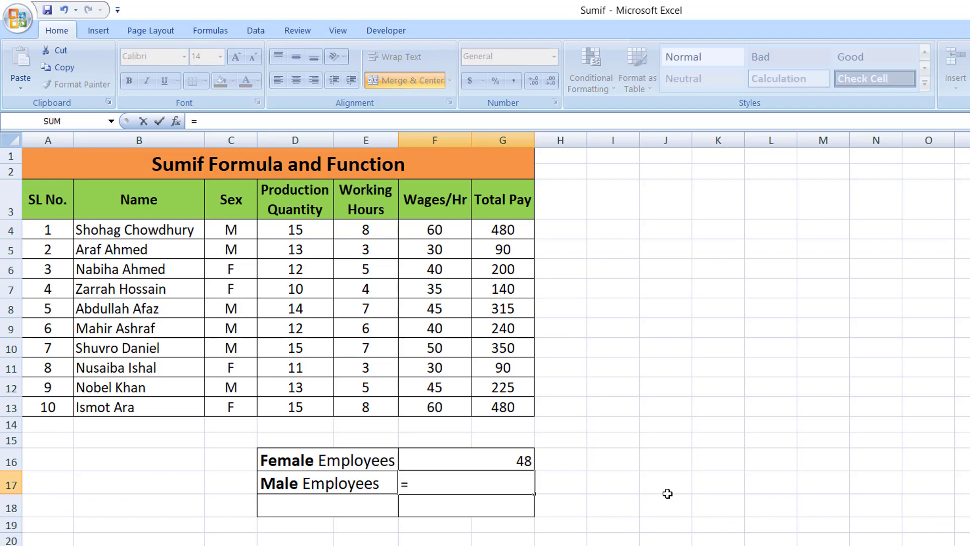
text(sumi)
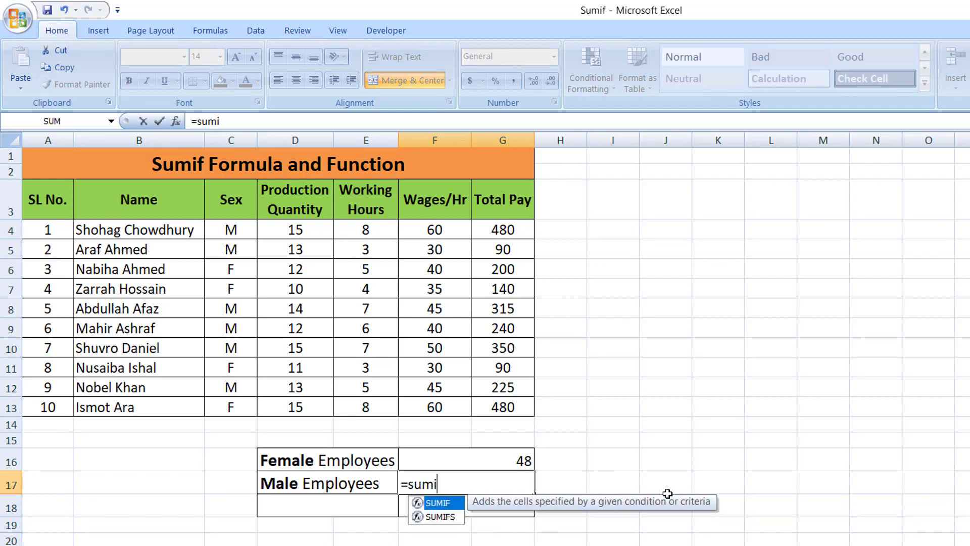
text(f()
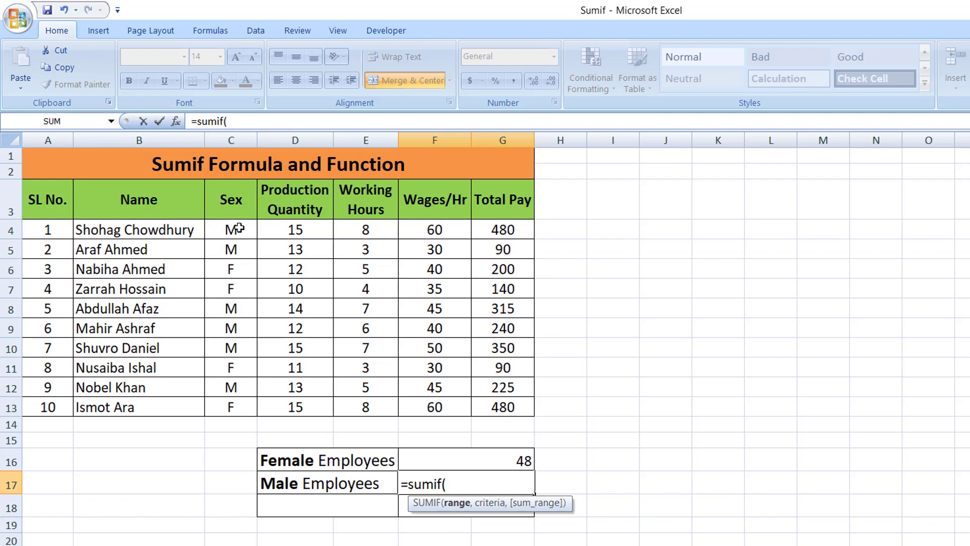
drag(238, 229, 242, 398)
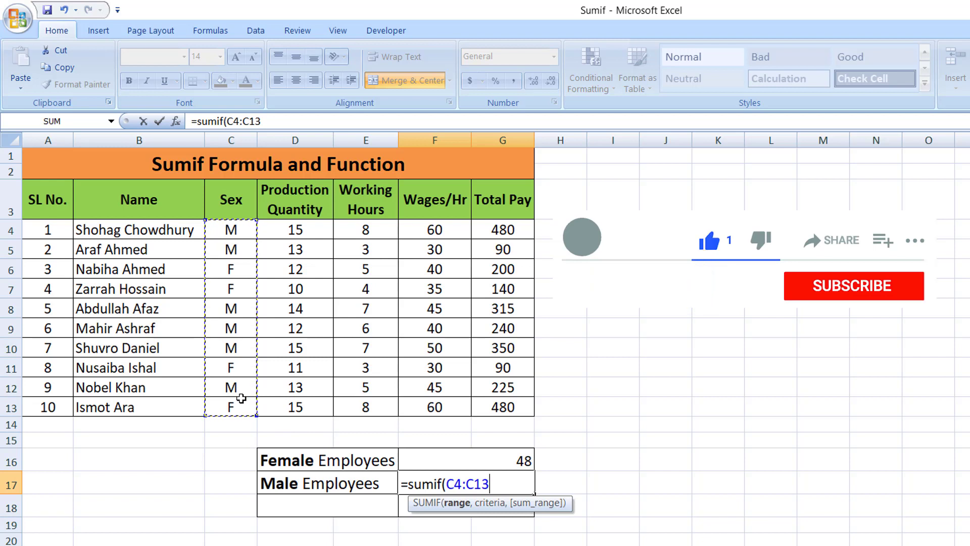
text(,)
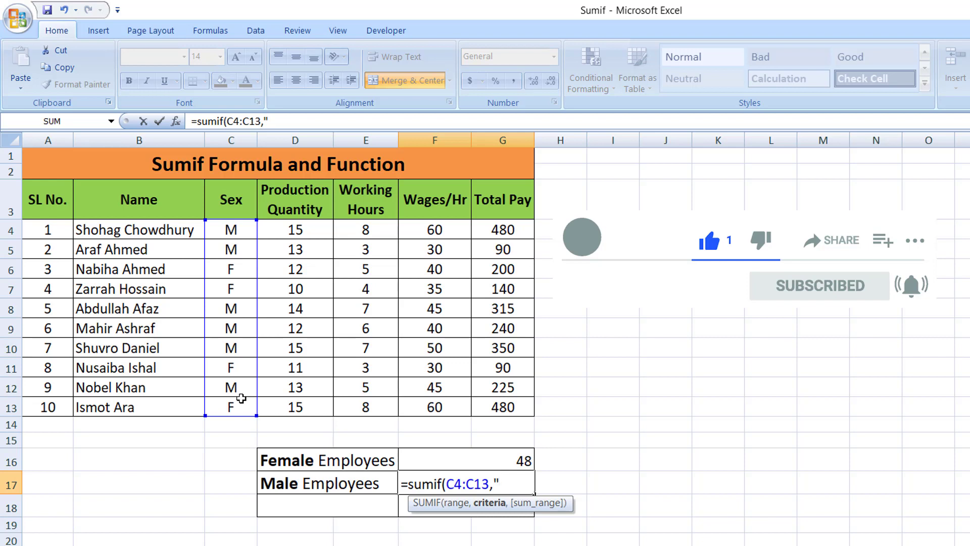
text(M)
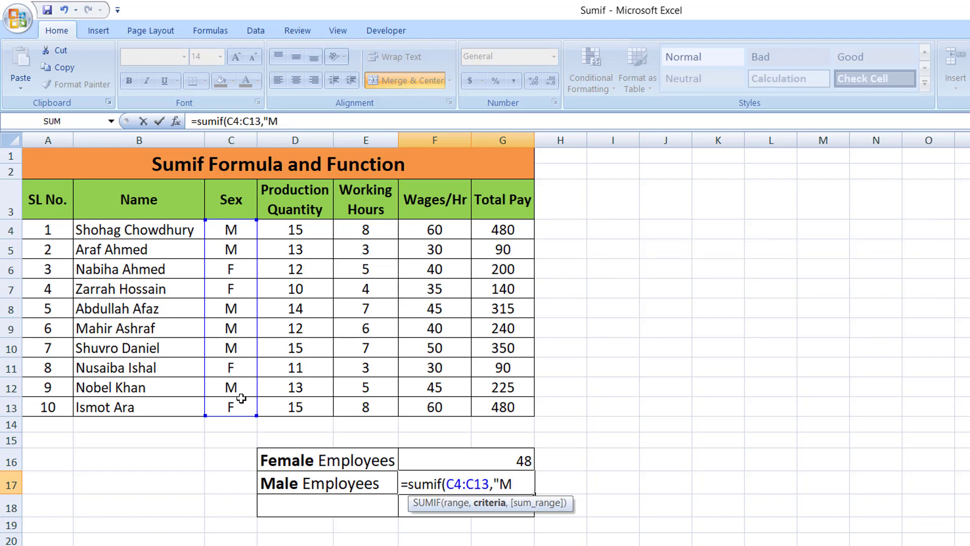
text(")
text(,)
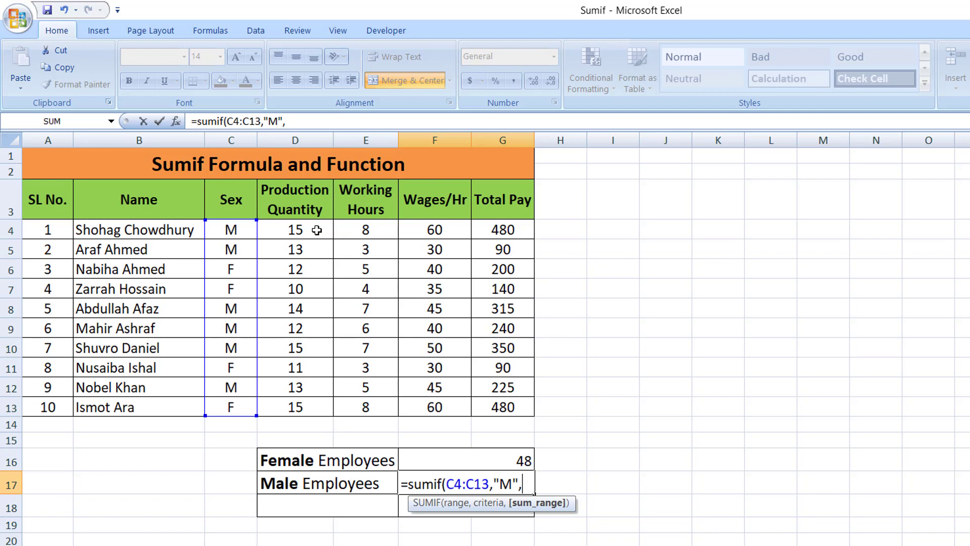
click(317, 231)
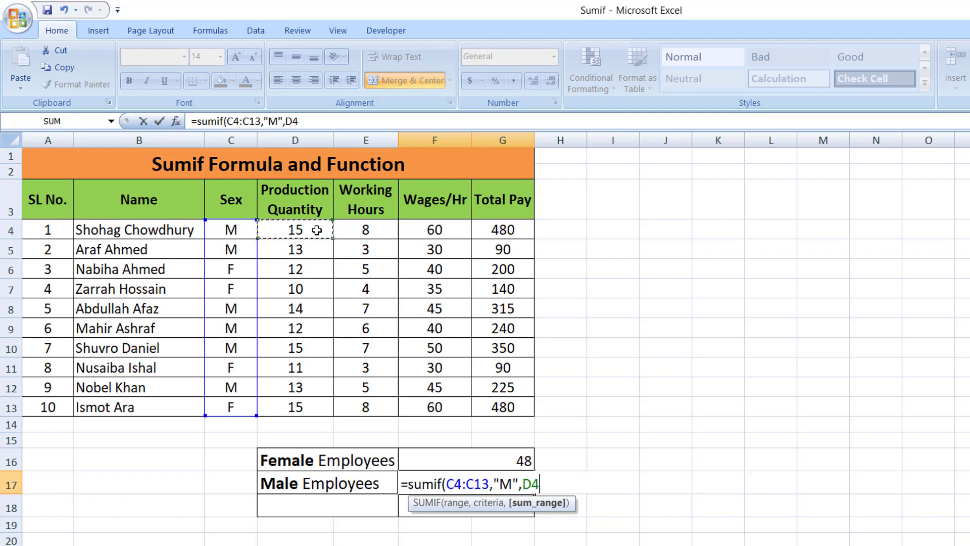
drag(317, 230, 323, 408)
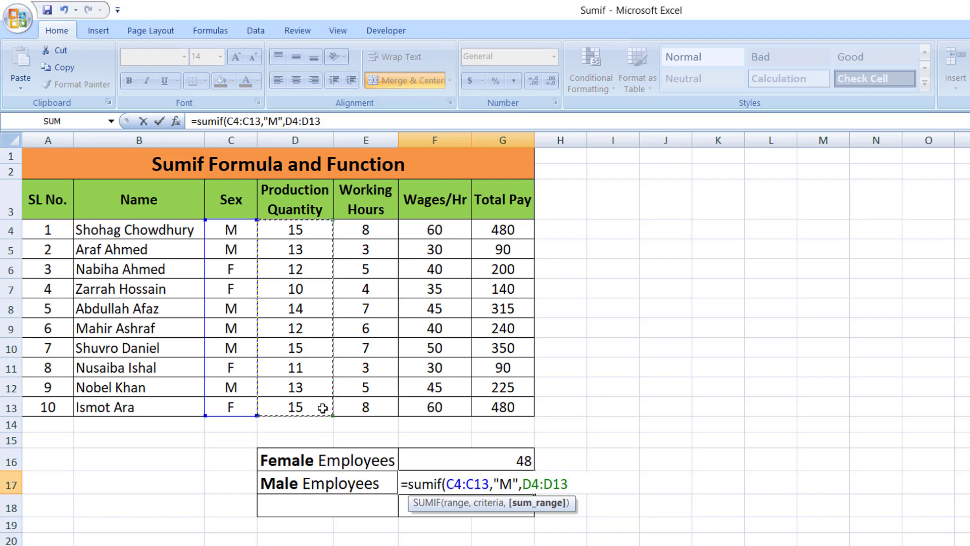
text())
key(Return)
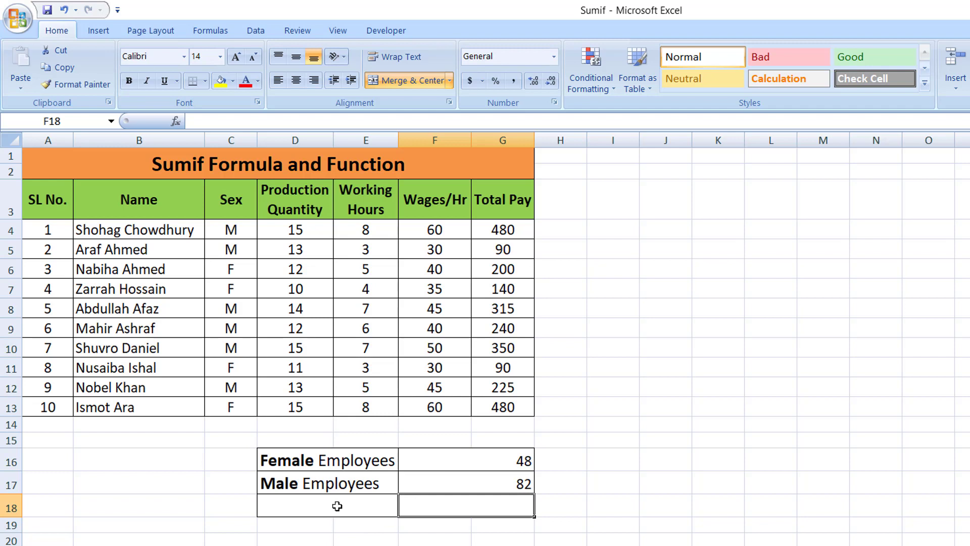
click(357, 506)
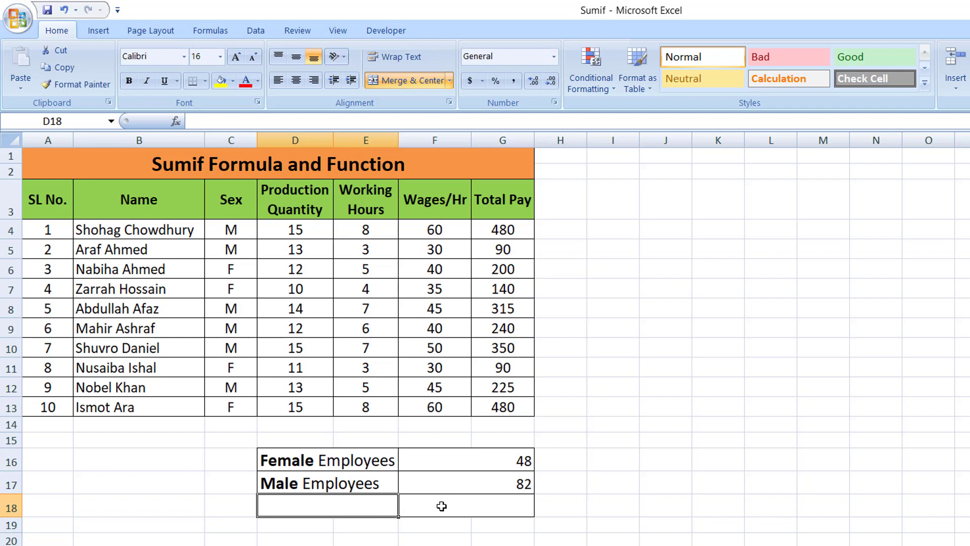
Select F18, then return to the empty criteria cell D18.
click(479, 503)
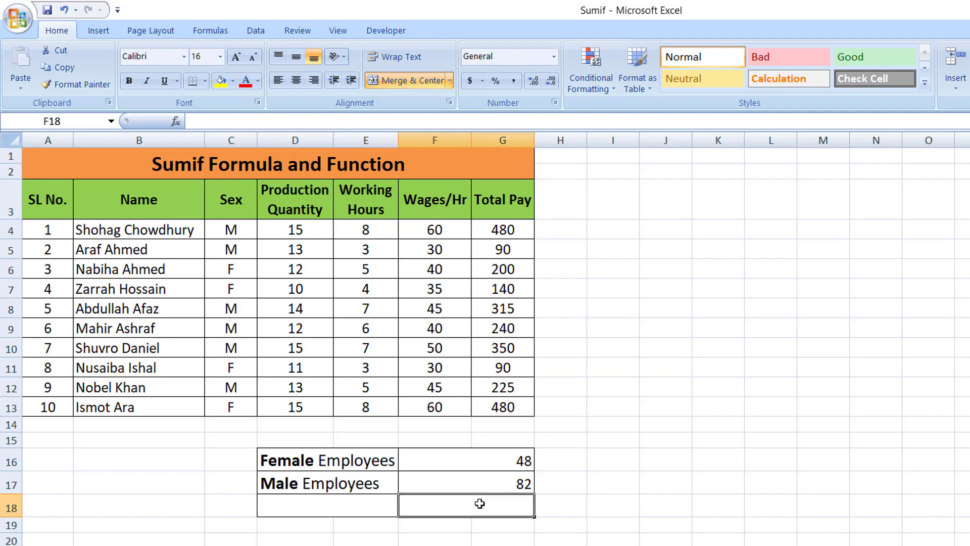
click(356, 508)
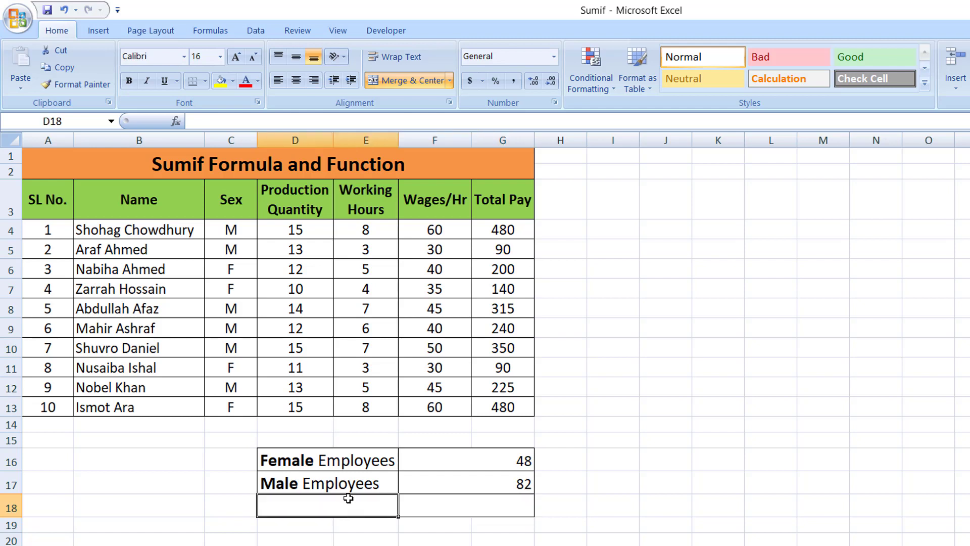
Add List data validation to D18 with source M,F.
click(256, 33)
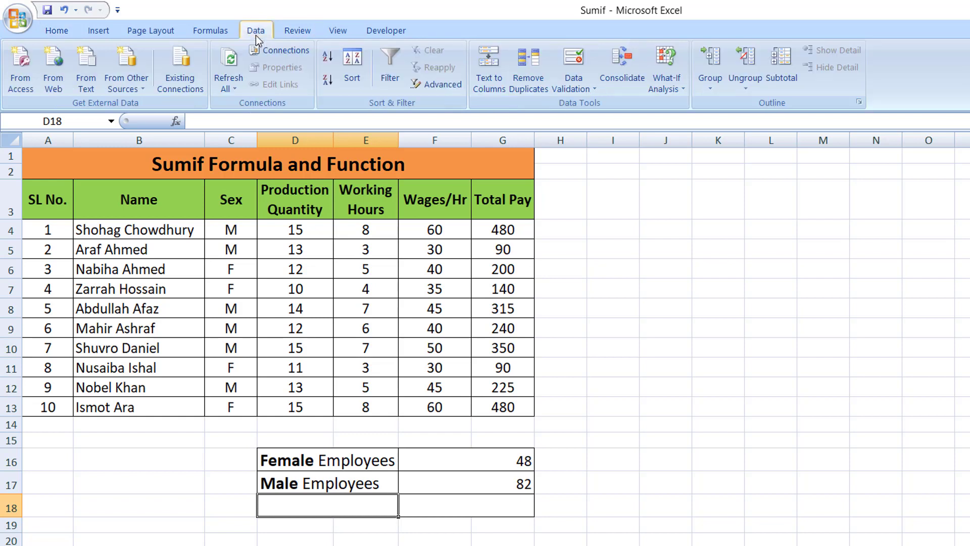
click(595, 92)
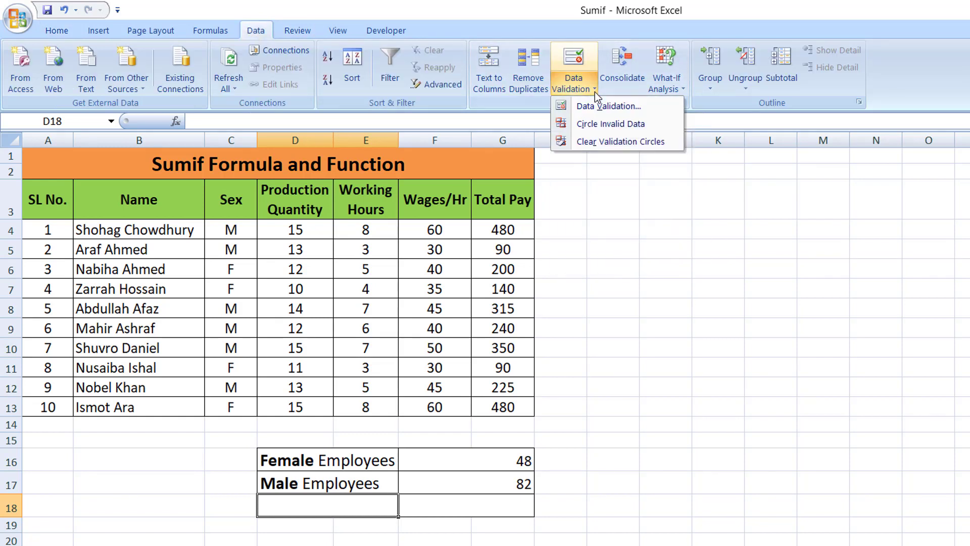
click(650, 110)
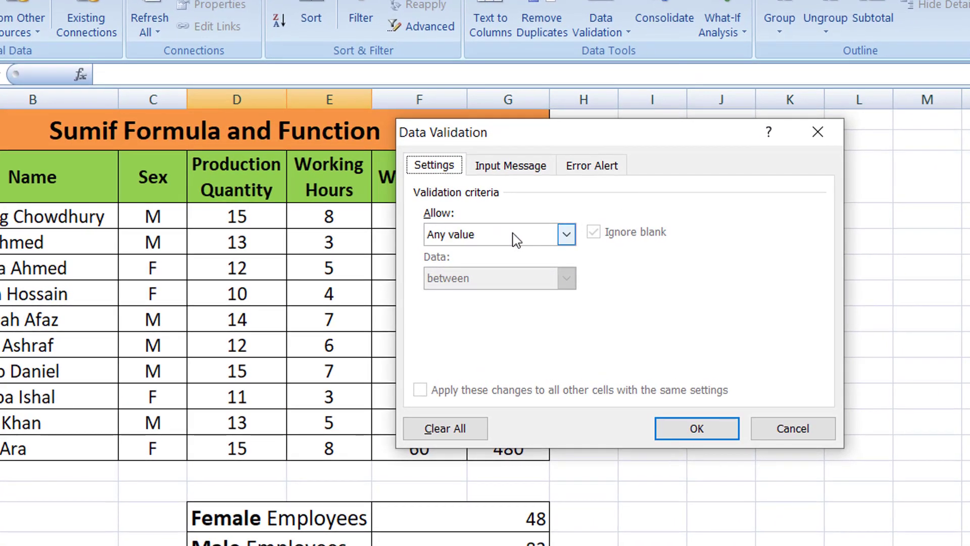
click(514, 236)
click(491, 293)
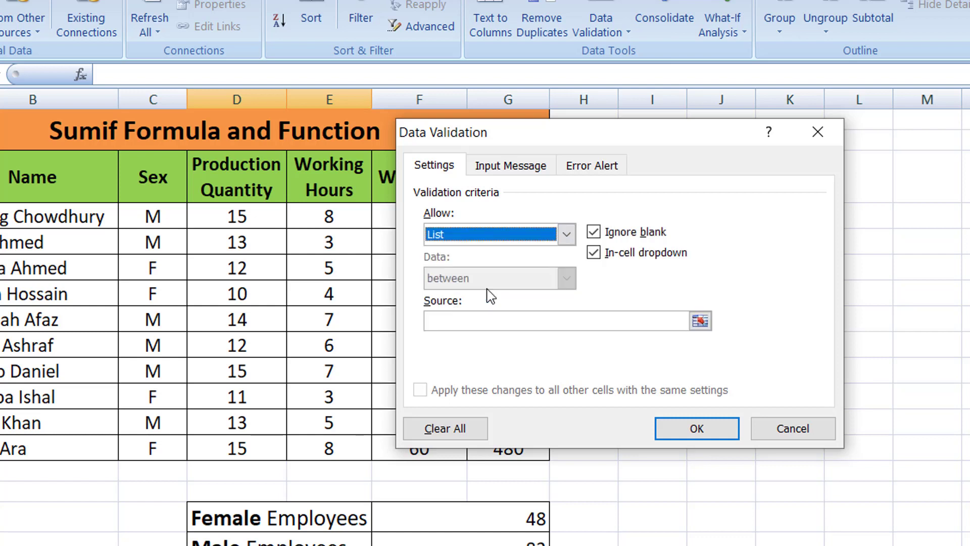
click(474, 322)
text(M,F)
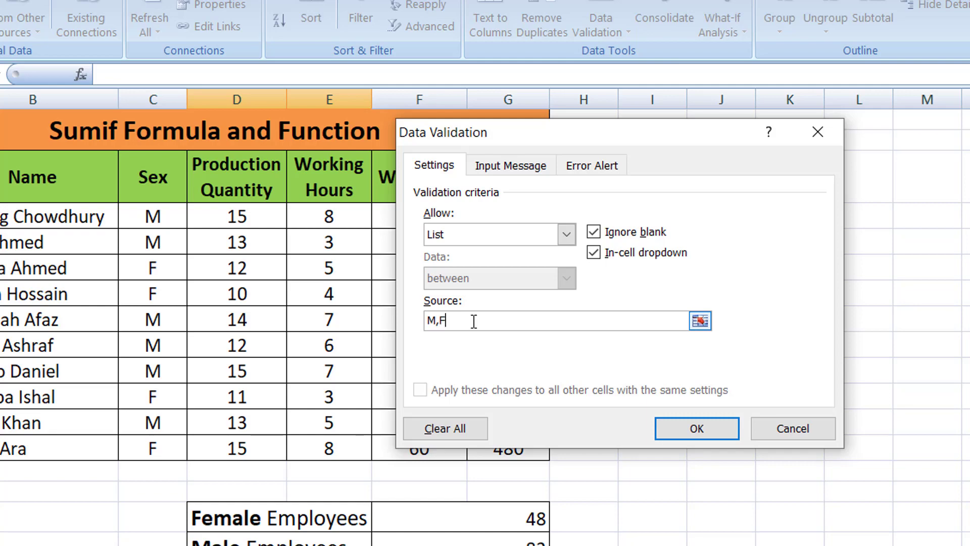
click(687, 429)
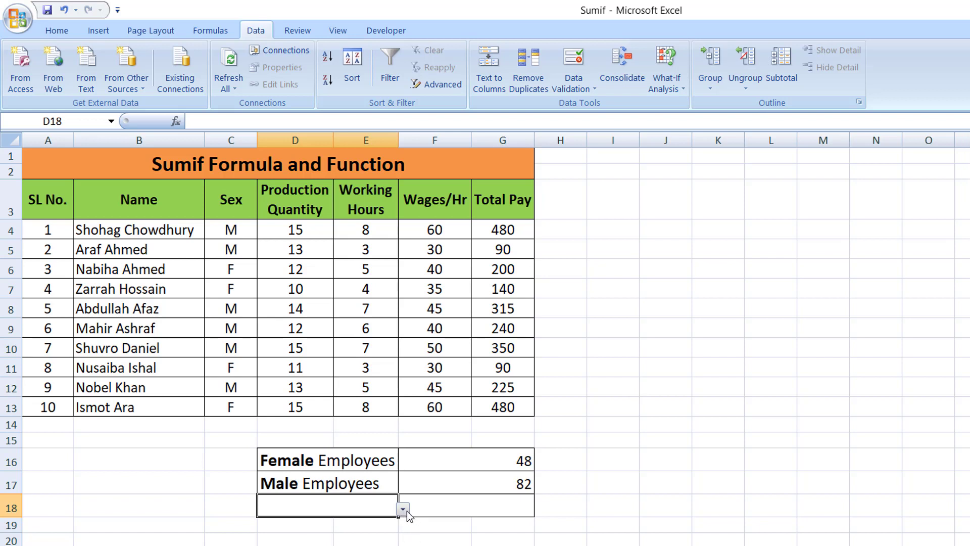
Choose M from D18's dropdown list.
click(403, 509)
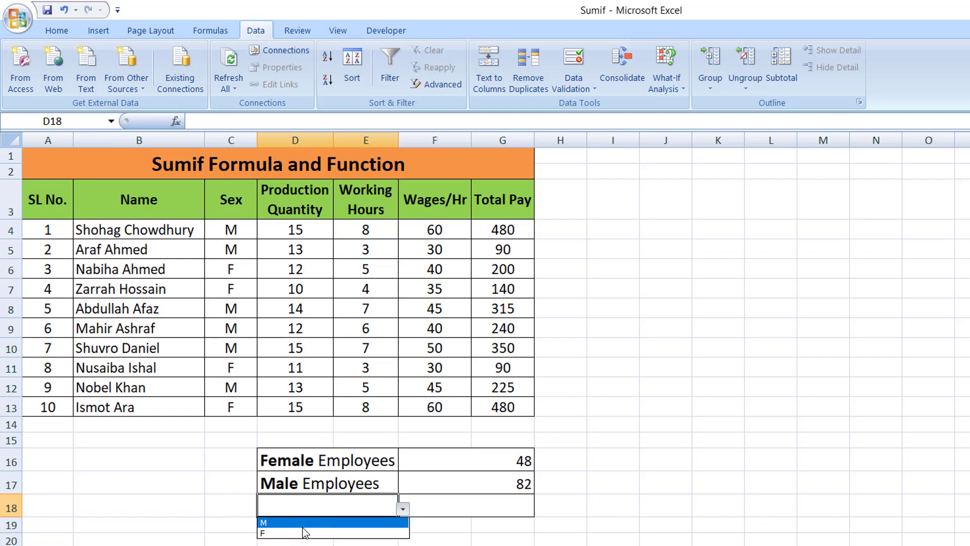
click(347, 523)
click(466, 500)
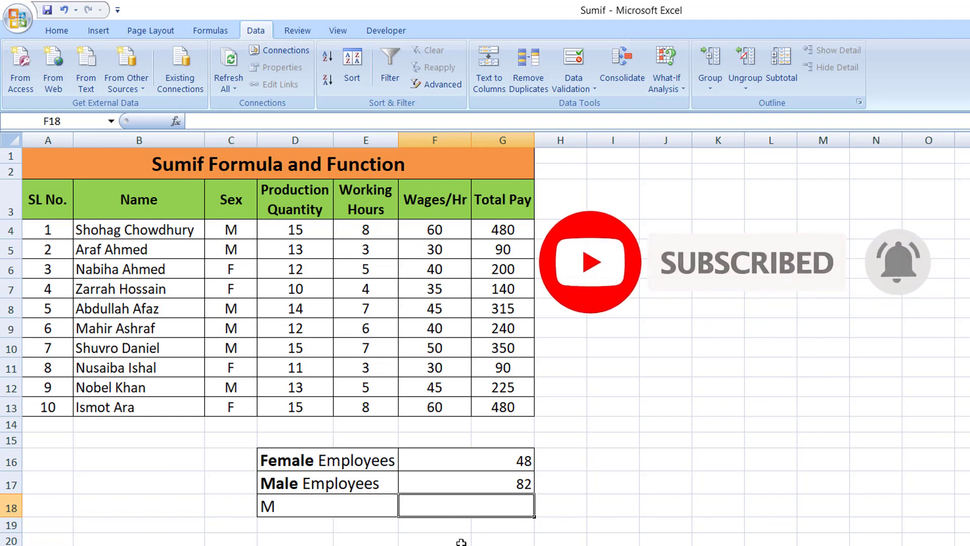
Enter =SUMIF(C4:C13,D18,D4:D13) in F18, returning 82 for M.
text(=)
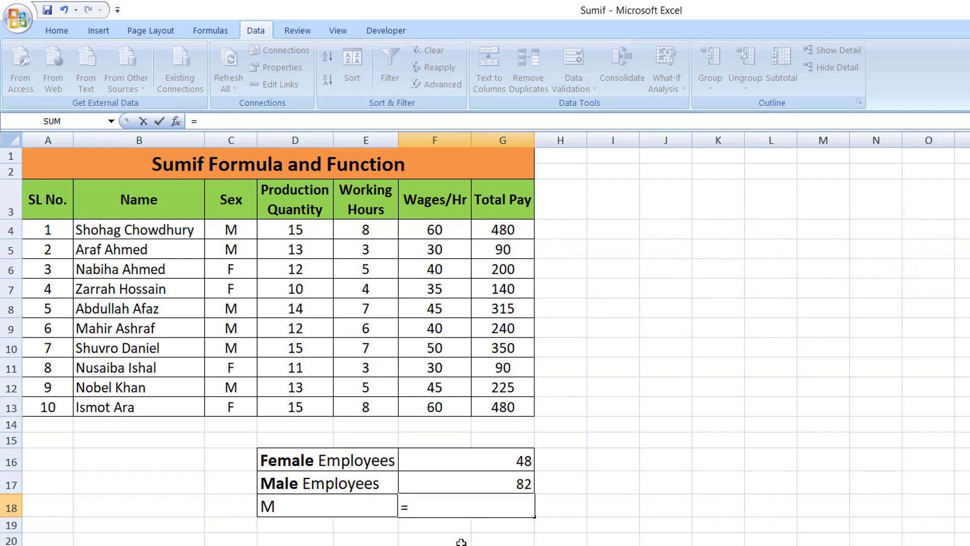
text(sum)
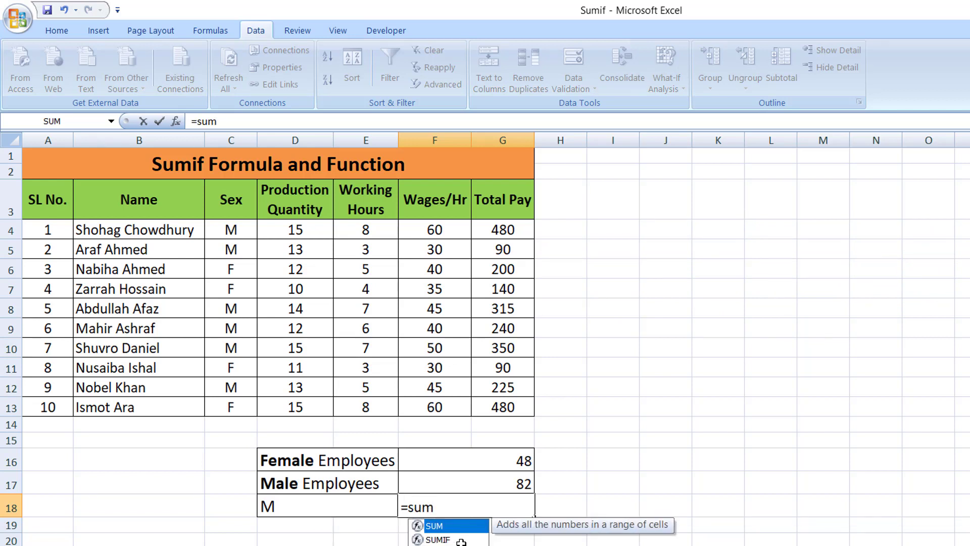
text(if)
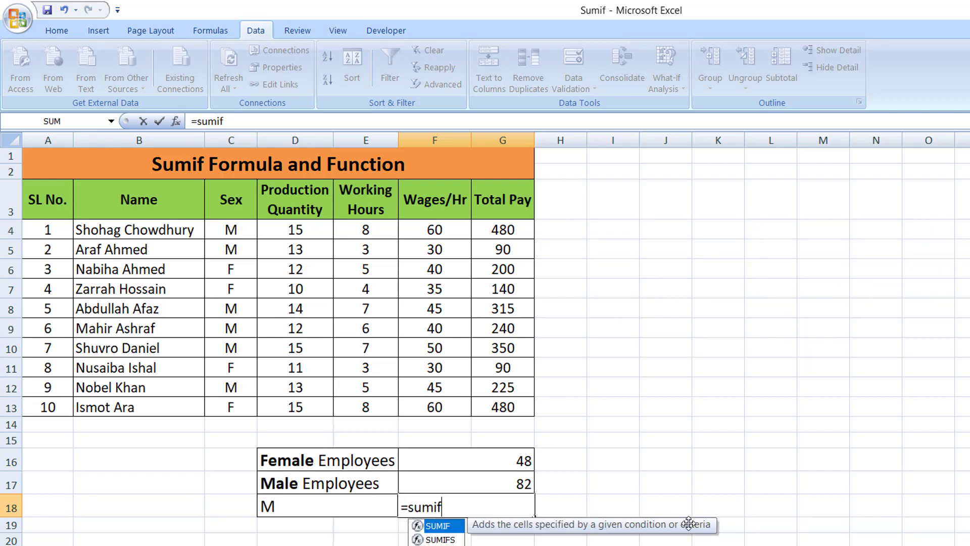
text(()
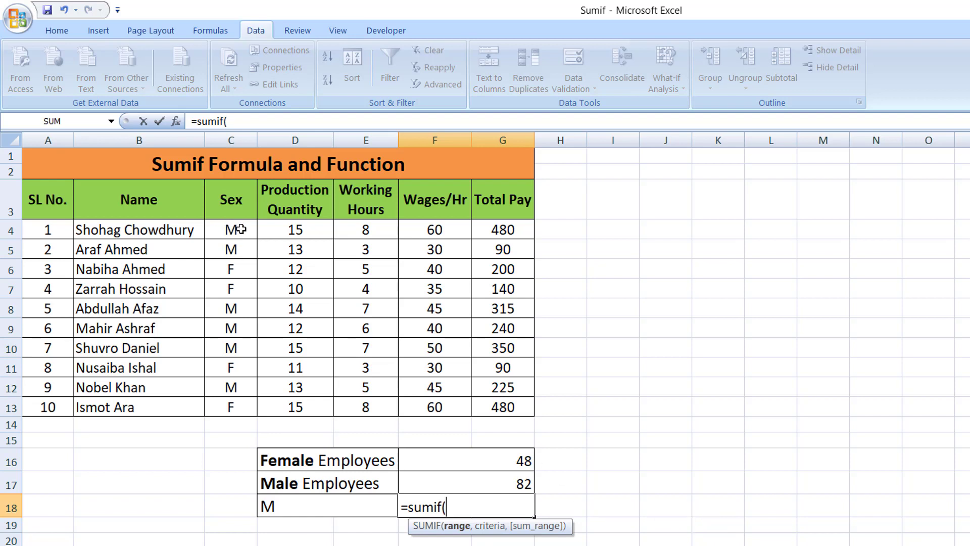
drag(241, 230, 233, 400)
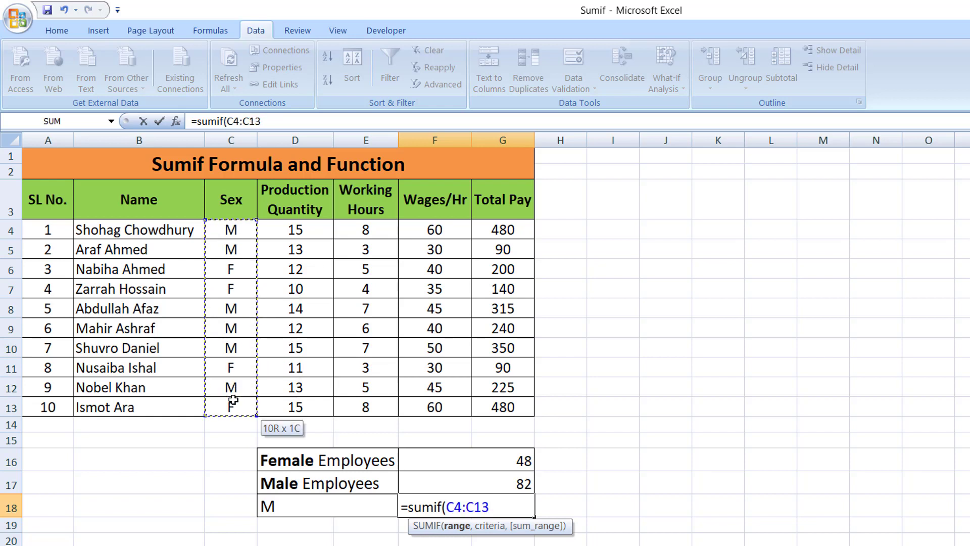
text(,)
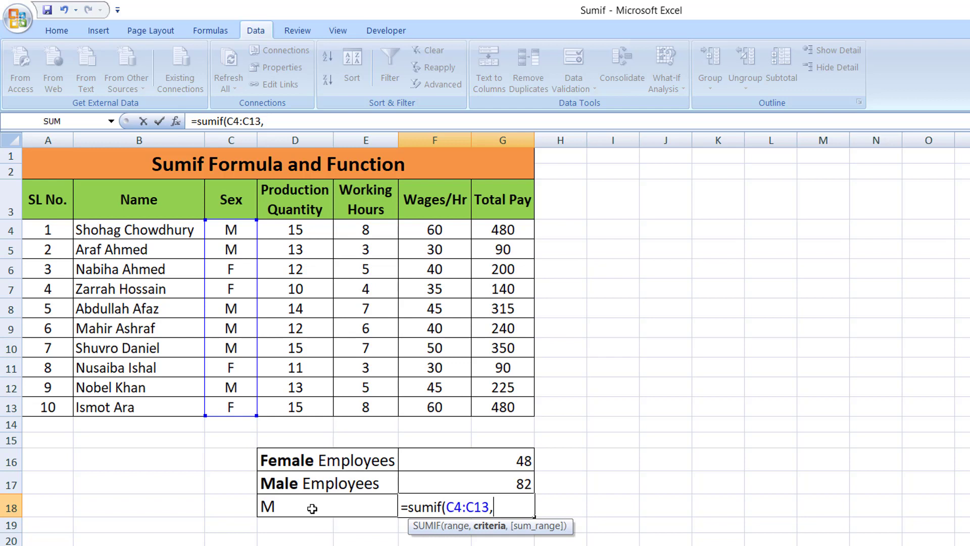
click(312, 509)
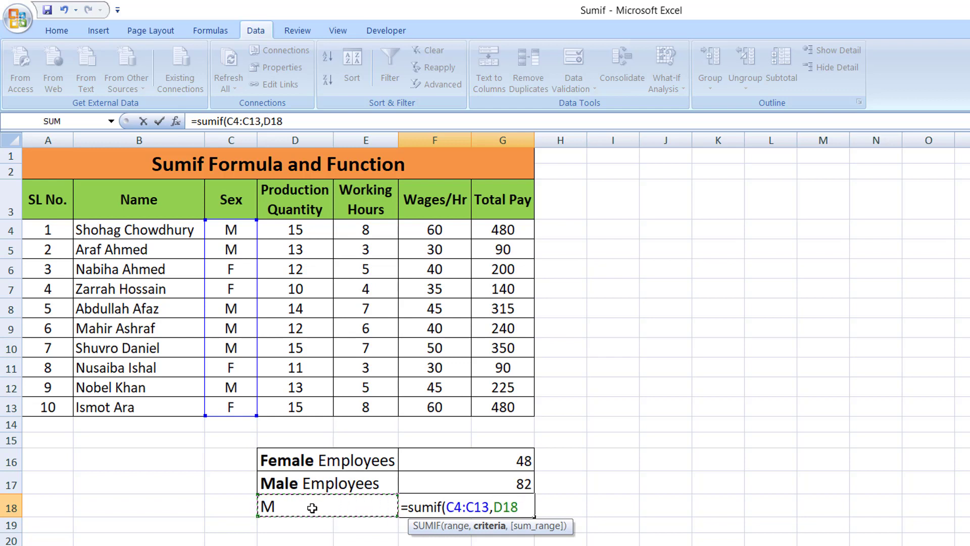
text(,)
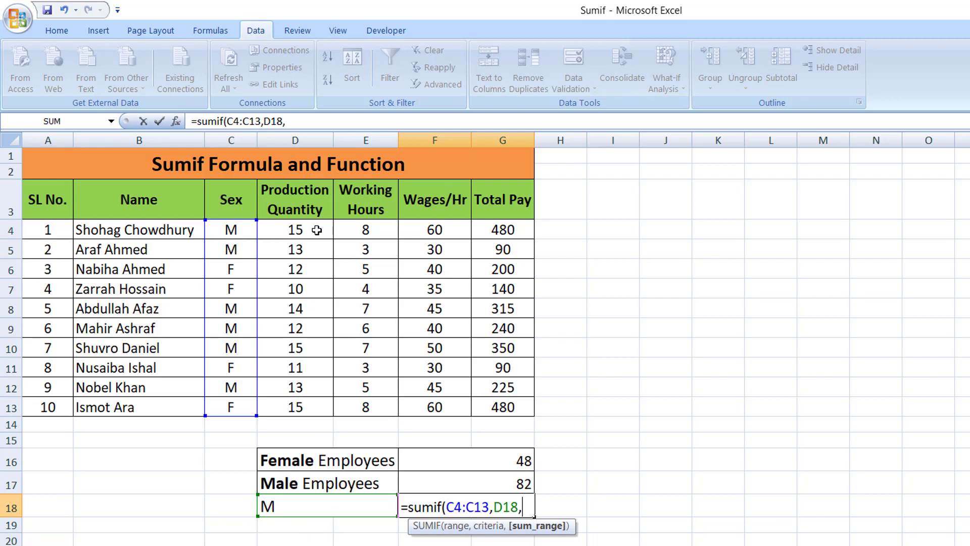
drag(321, 231, 316, 397)
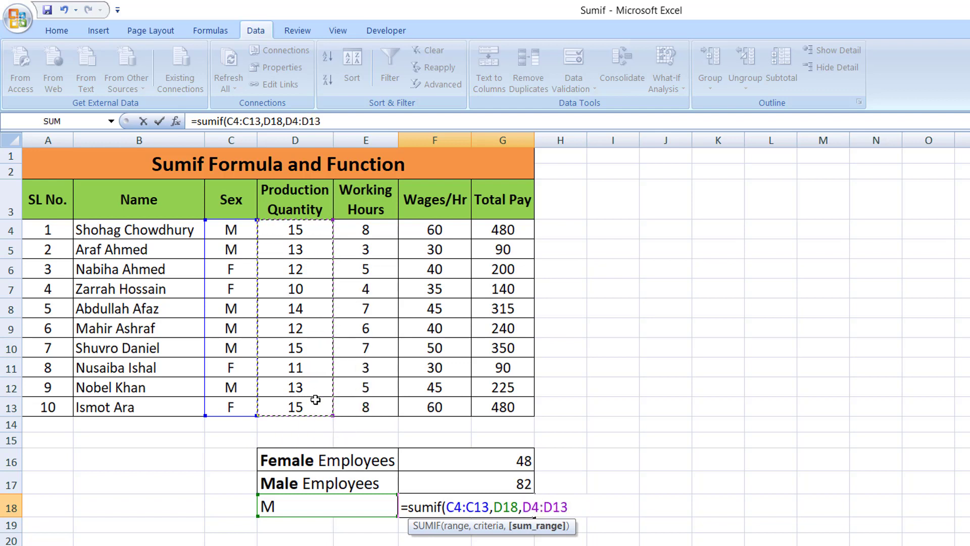
text())
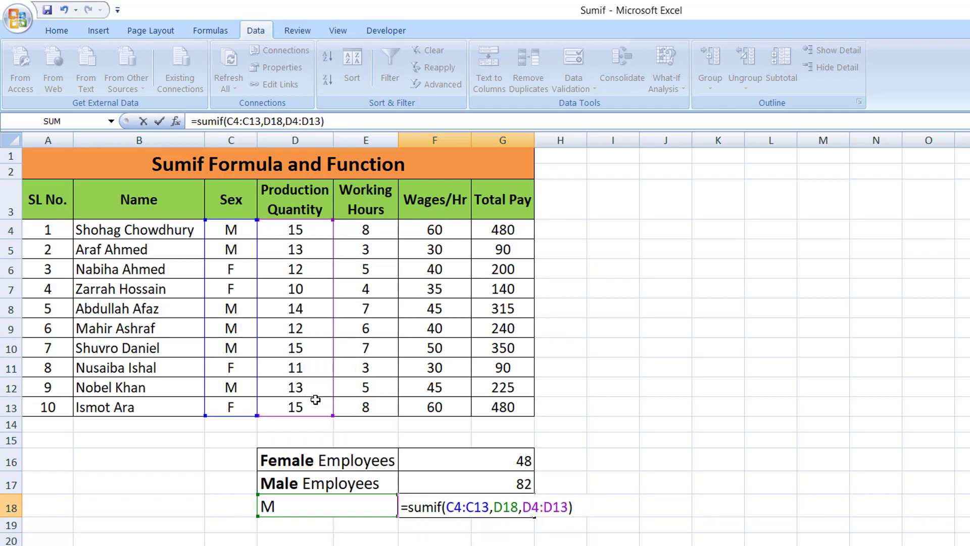
key(Return)
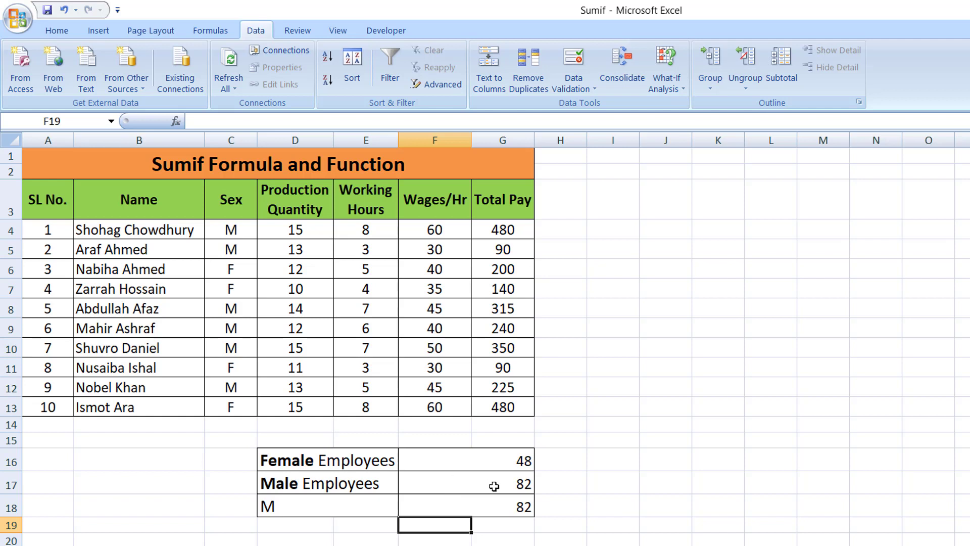
Set D18 to F so F18 shows 48, and compare its formula with F16's.
click(351, 509)
click(404, 507)
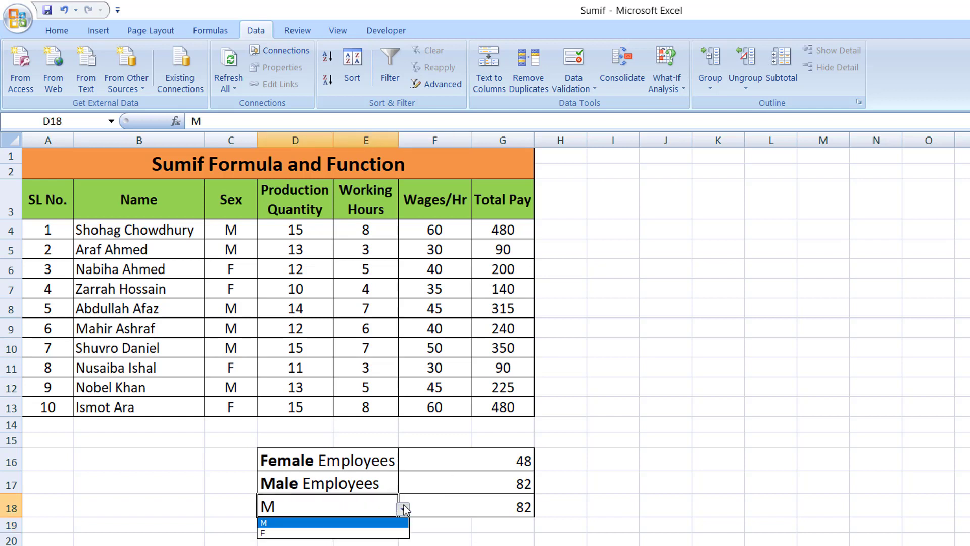
click(381, 535)
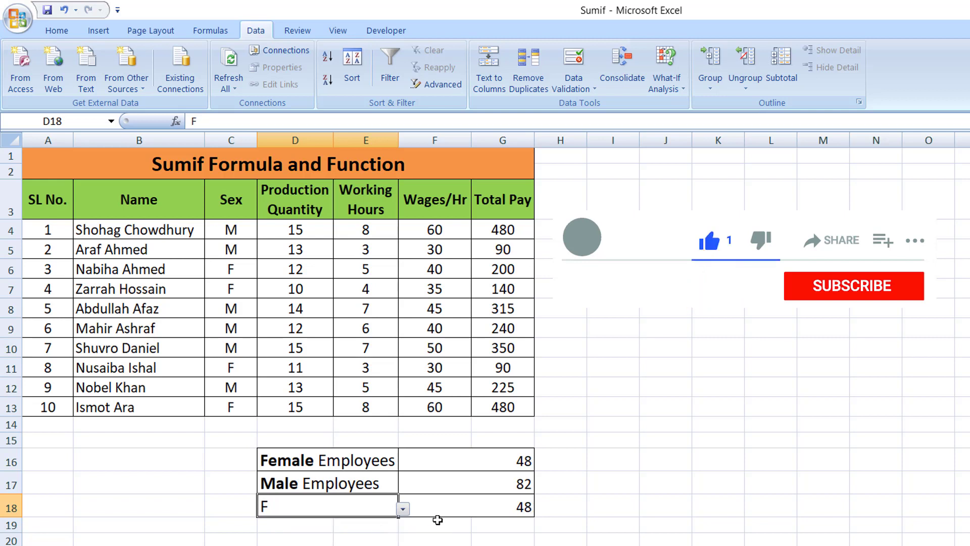
click(494, 509)
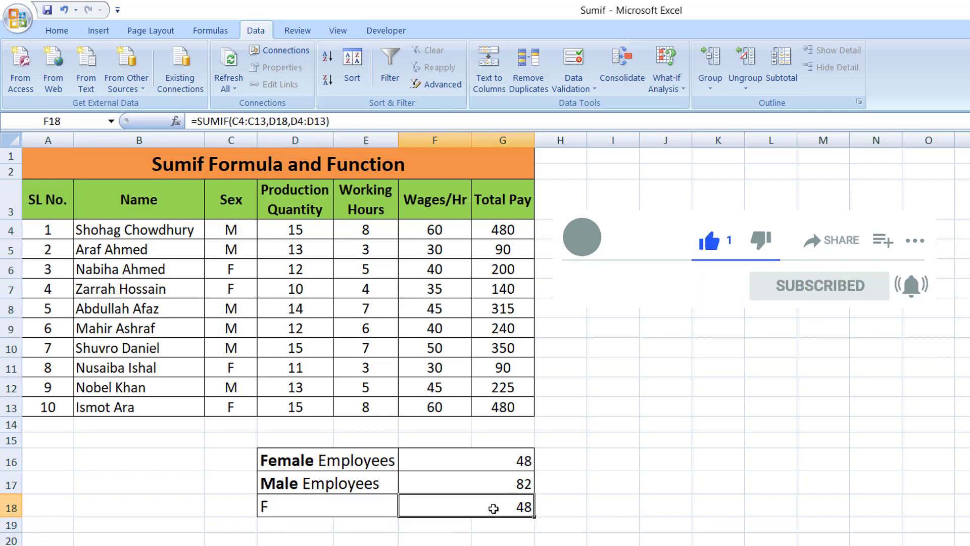
click(500, 462)
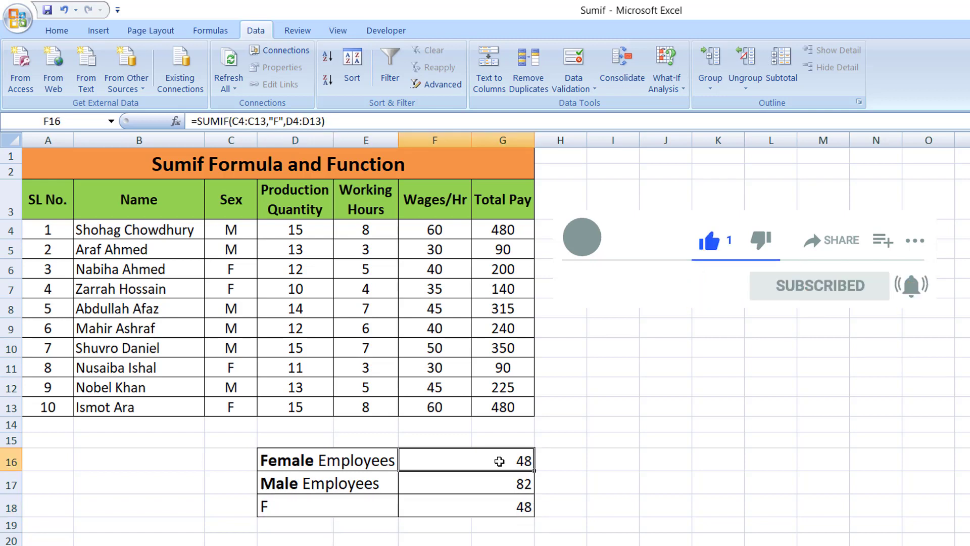
Toggle D18 to M and back to F, rechecking F18's dynamic formula.
click(361, 507)
click(403, 509)
click(366, 523)
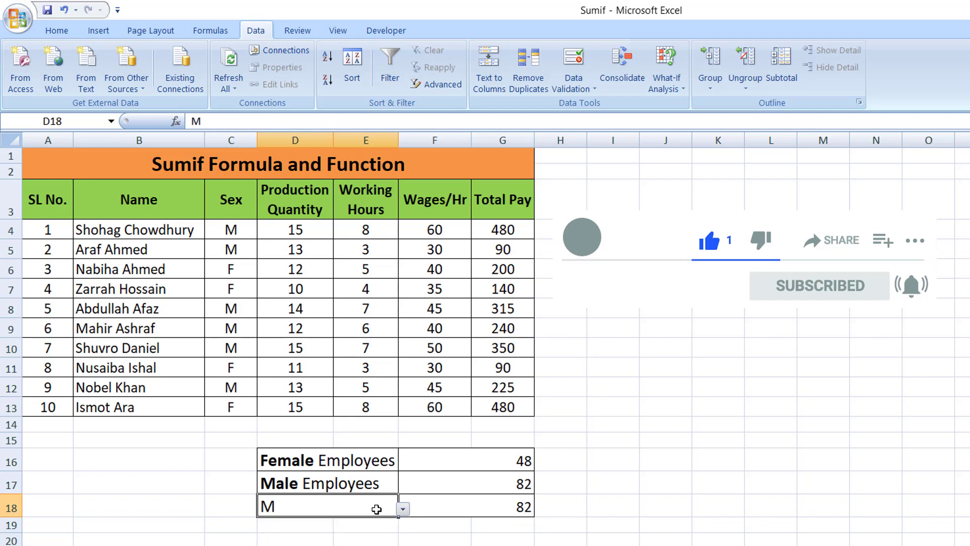
click(403, 509)
click(362, 533)
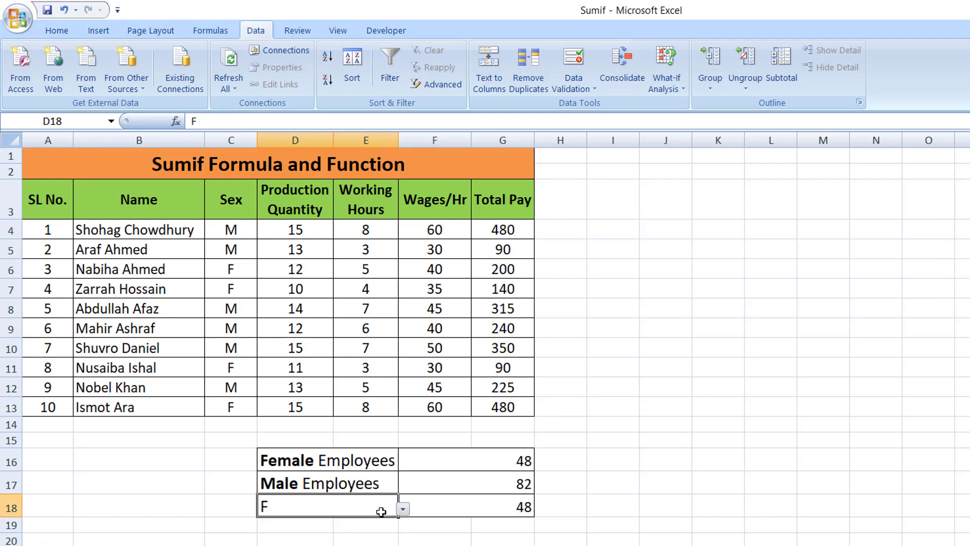
click(425, 511)
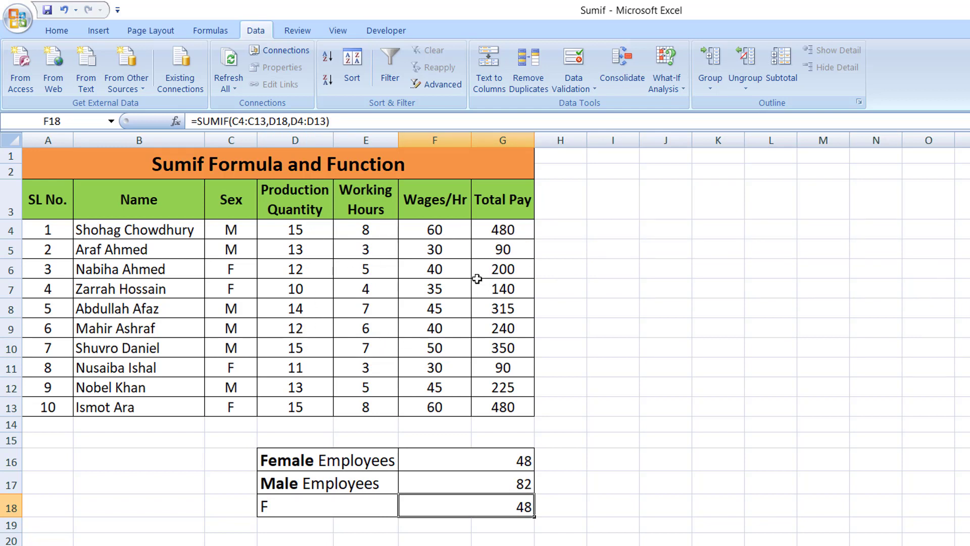
drag(521, 231, 511, 412)
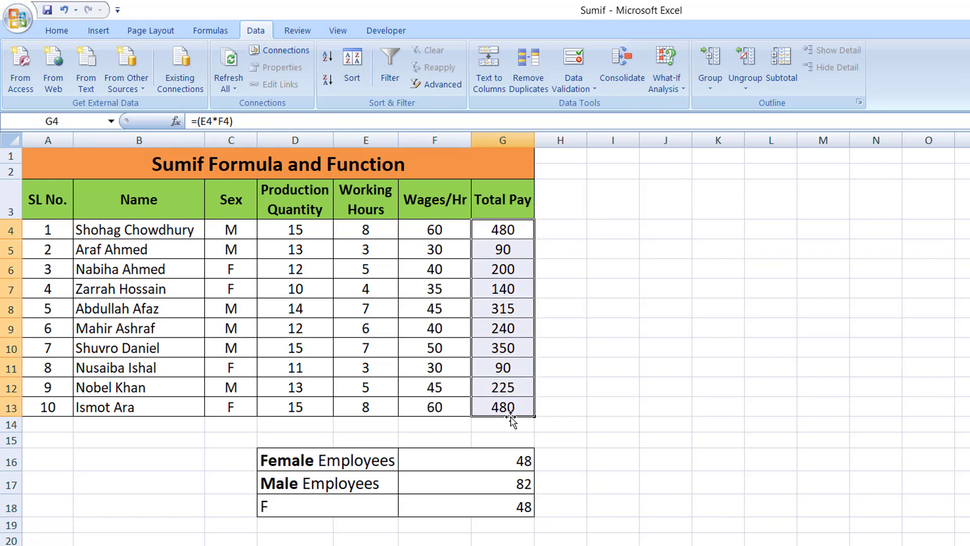
click(454, 485)
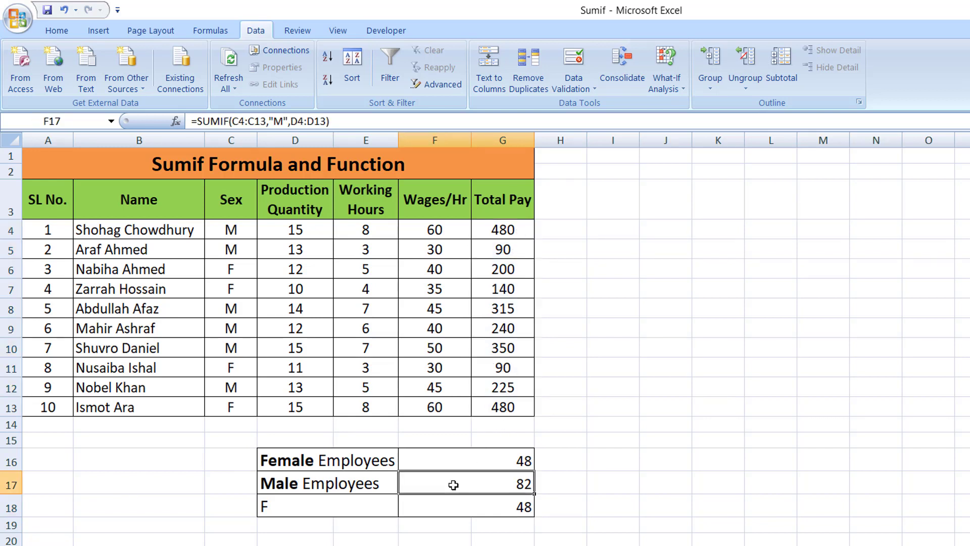